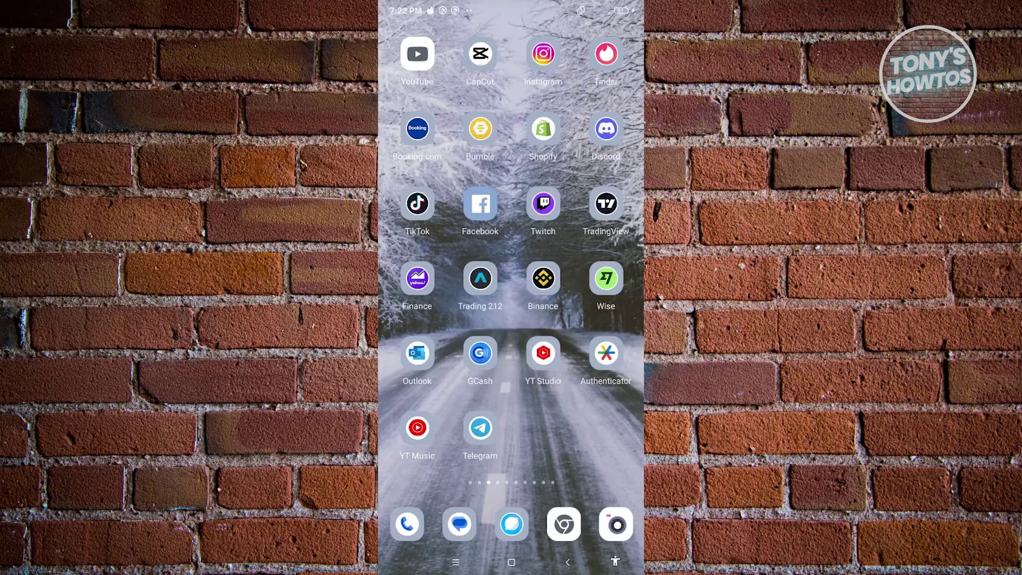
# Launch Outlook from the Android home screen, opening its Settings page
pyautogui.click(418, 353)
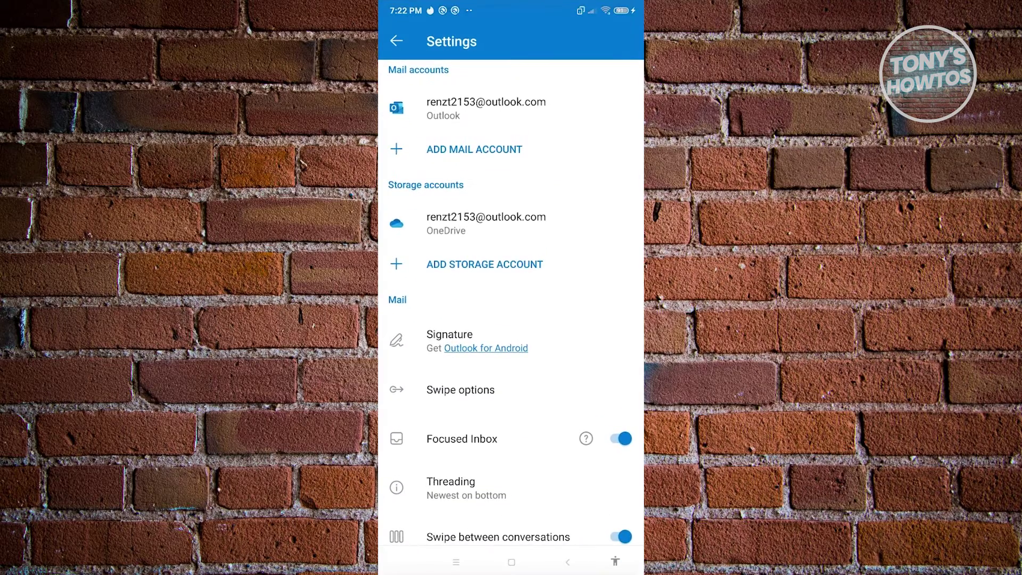
# Leave Settings for the Sent mailbox and show the Inbox, Drafts and Archive folder list
pyautogui.click(396, 40)
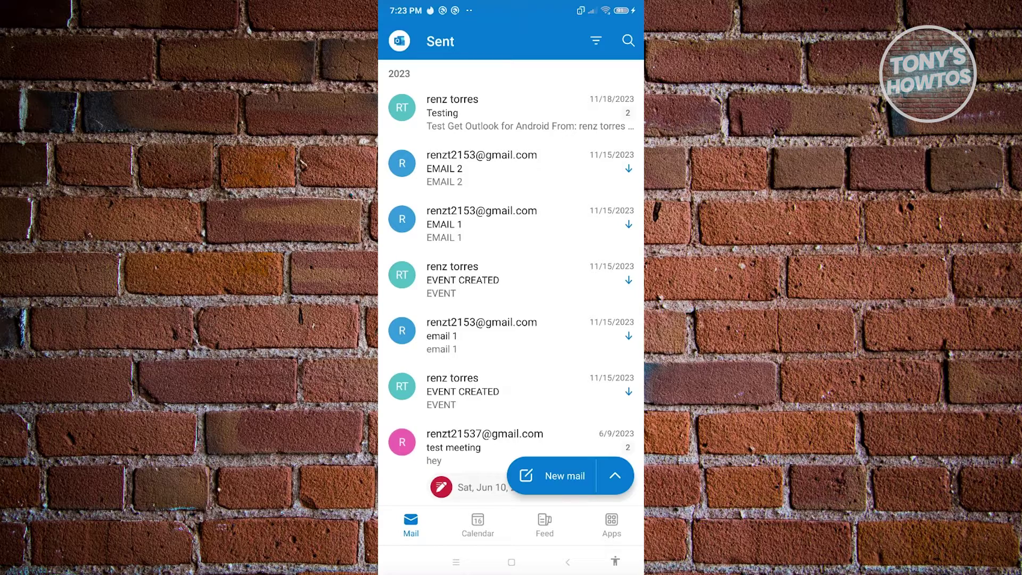
pyautogui.click(400, 41)
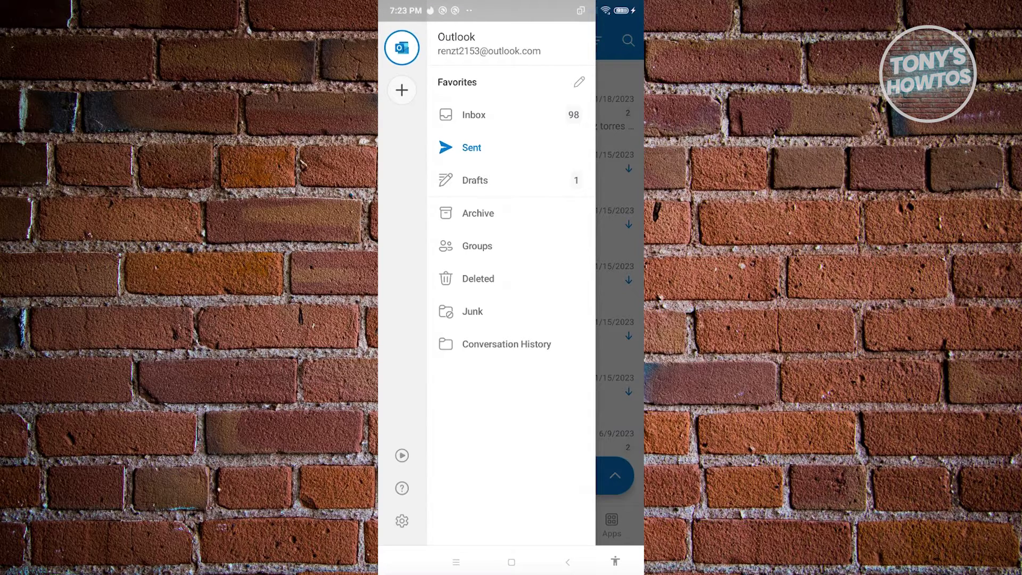
# Open Outlook settings from the folder drawer to reach the Mail section with Signature
pyautogui.click(401, 520)
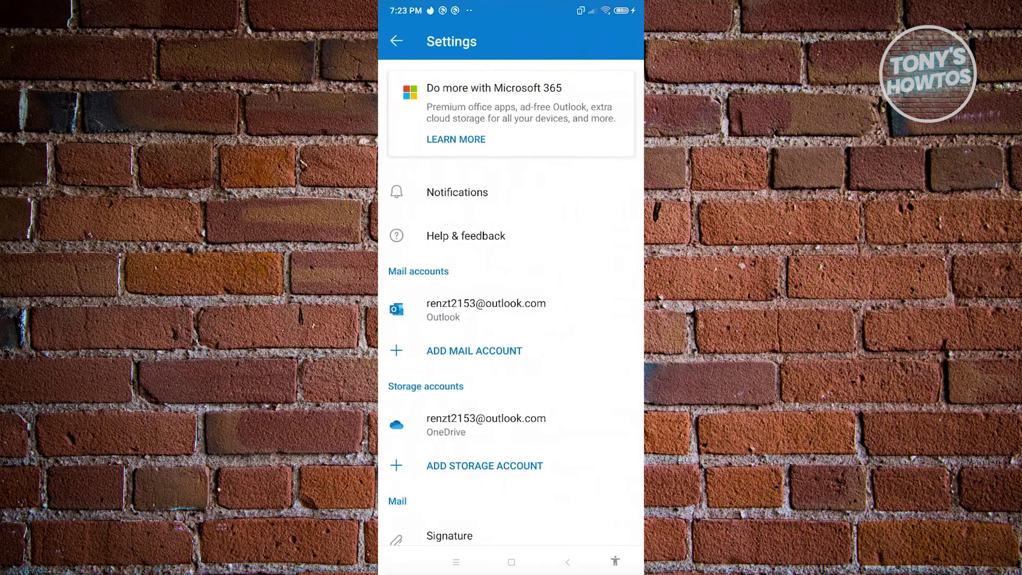
pyautogui.scroll(-5, 511, 319)
pyautogui.scroll(-4, 511, 320)
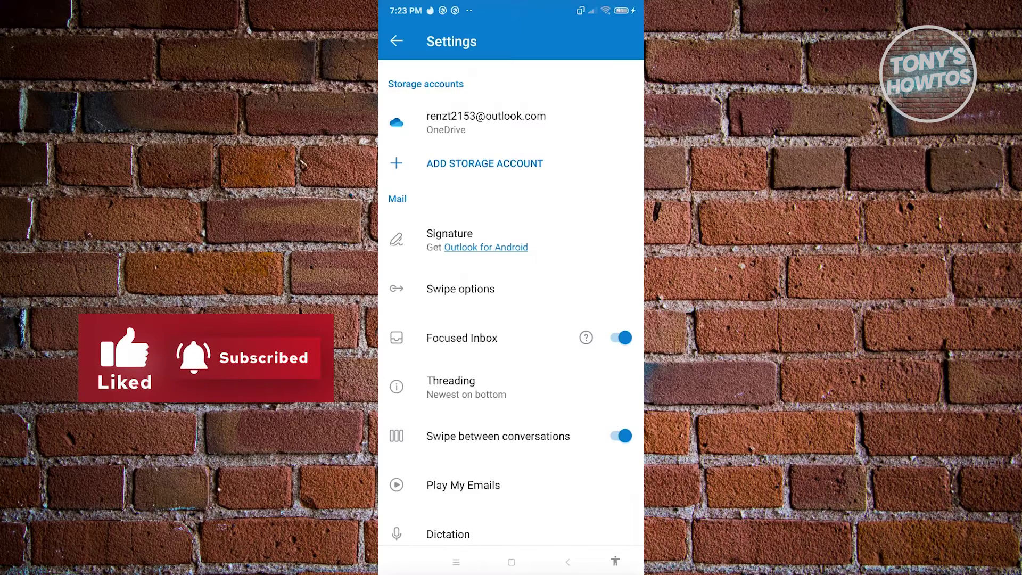
# Erase the default 'Get Outlook for Android' signature and begin inserting a picture
pyautogui.click(450, 240)
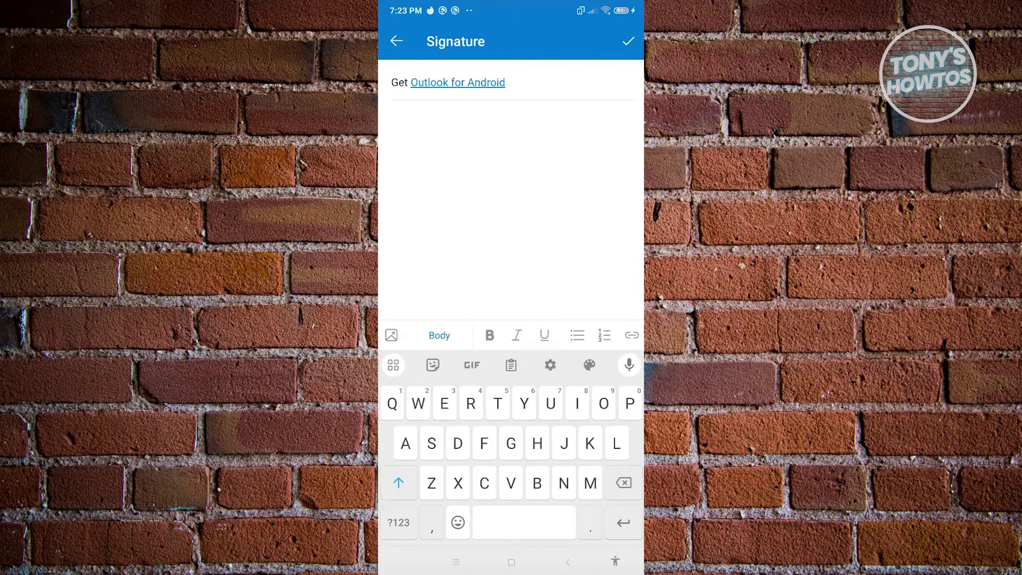
pyautogui.click(505, 82)
pyautogui.moveTo(623, 482); pyautogui.dragTo(623, 483)
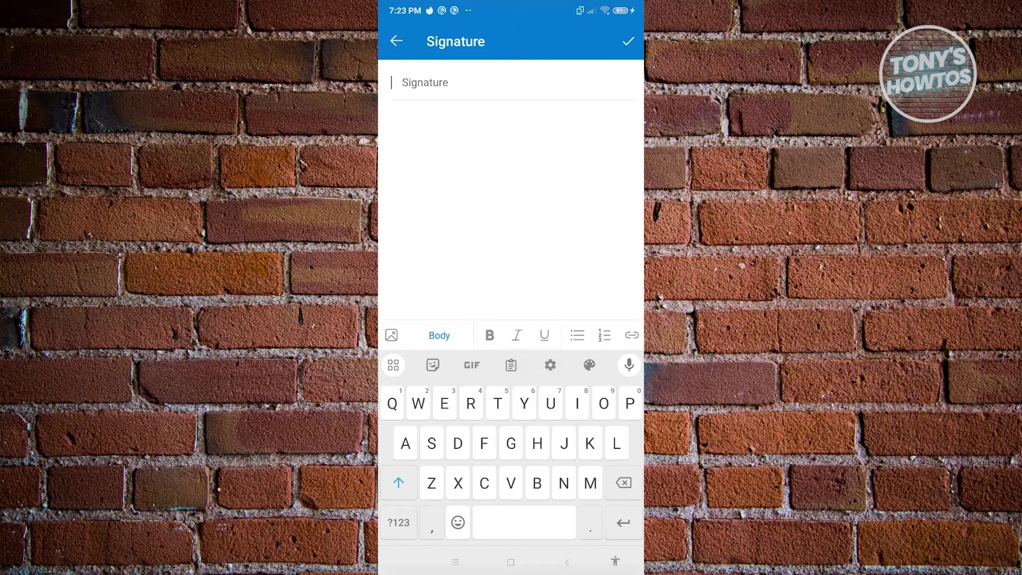
pyautogui.click(391, 334)
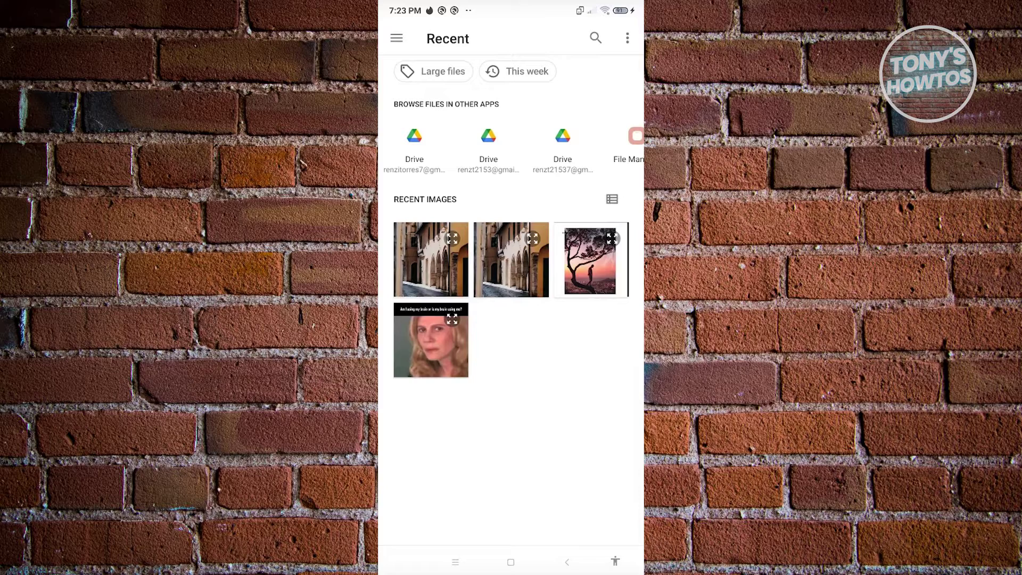
# Add the tree-at-sunset photo to the signature and save it
pyautogui.click(590, 260)
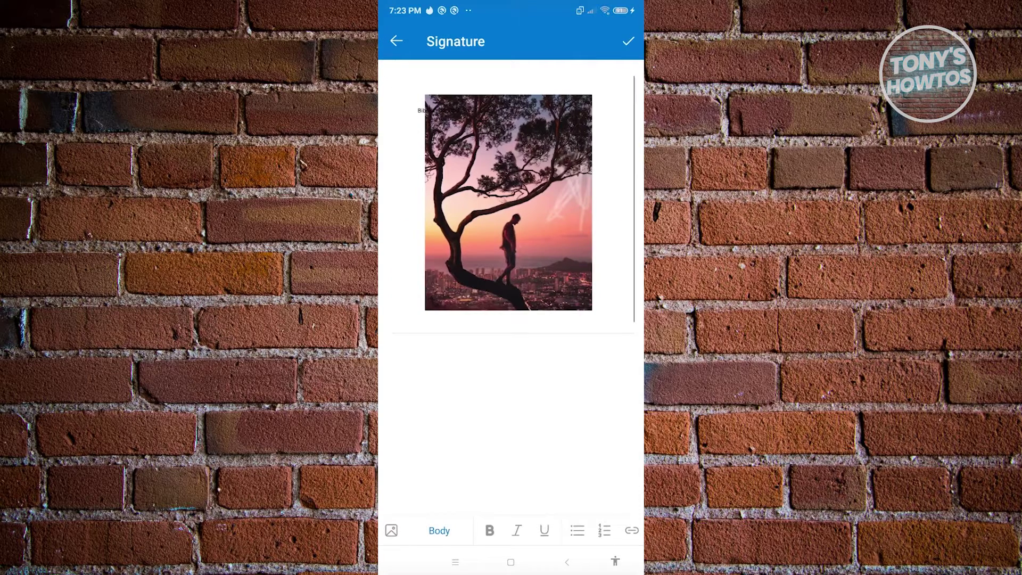
pyautogui.click(628, 40)
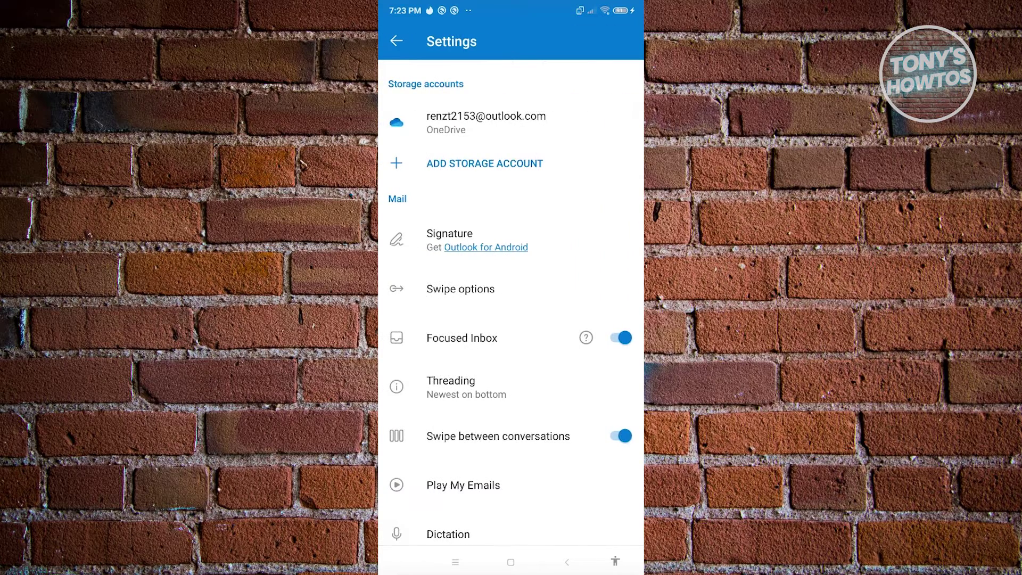
# Reopen the 'Get Outlook for Android' signature and save it again to return to Settings
pyautogui.click(479, 239)
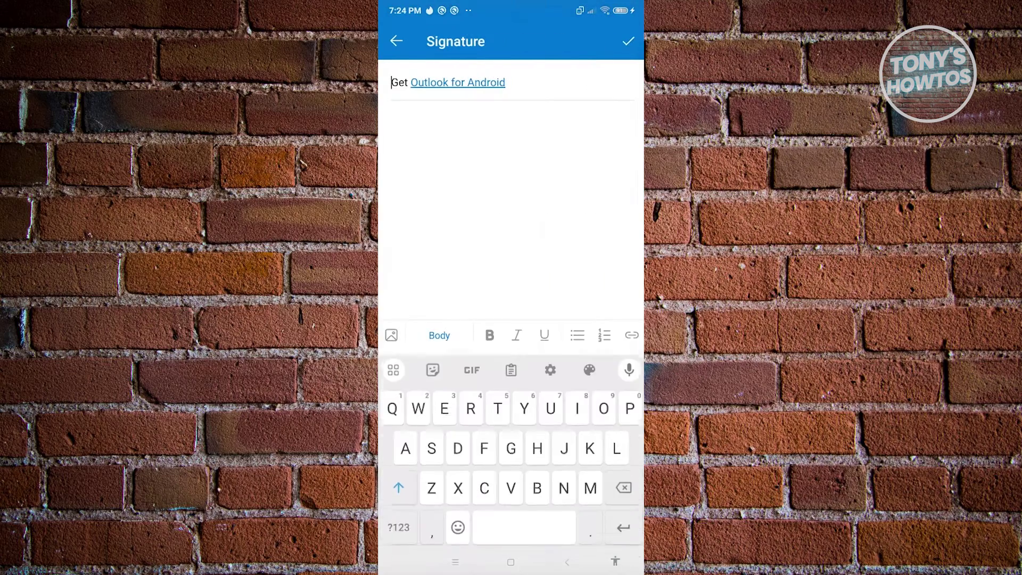
pyautogui.click(506, 82)
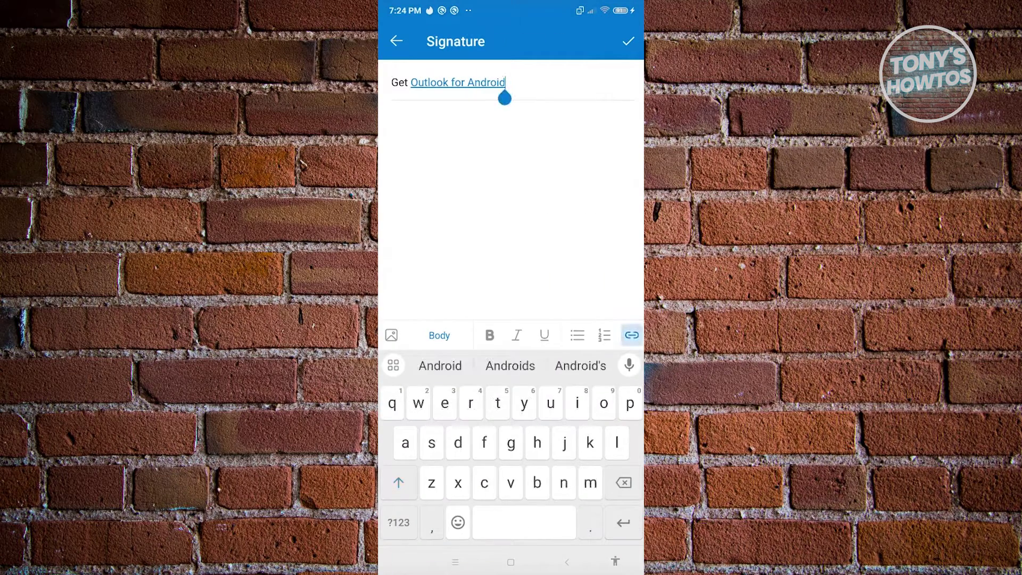
pyautogui.click(628, 41)
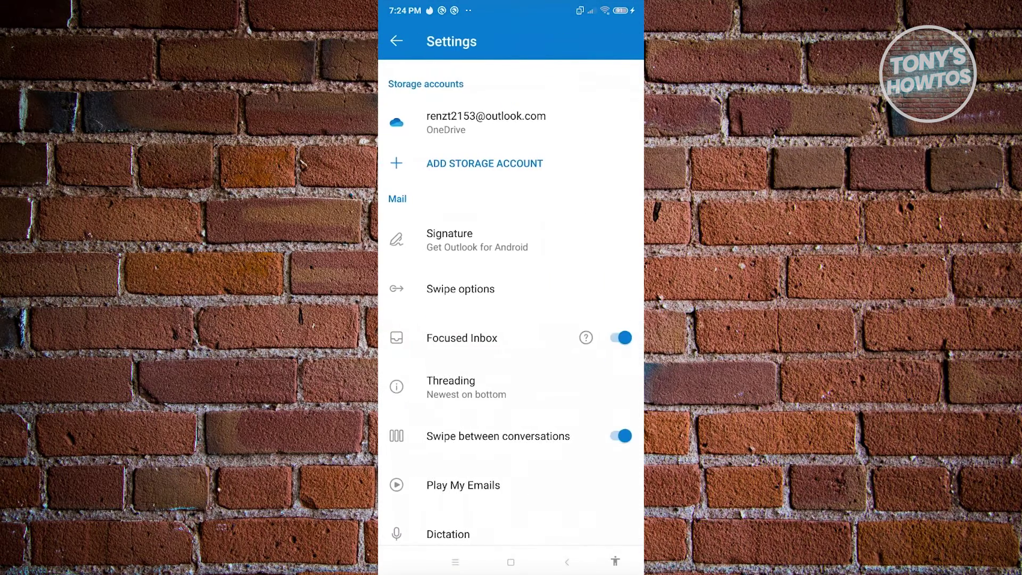